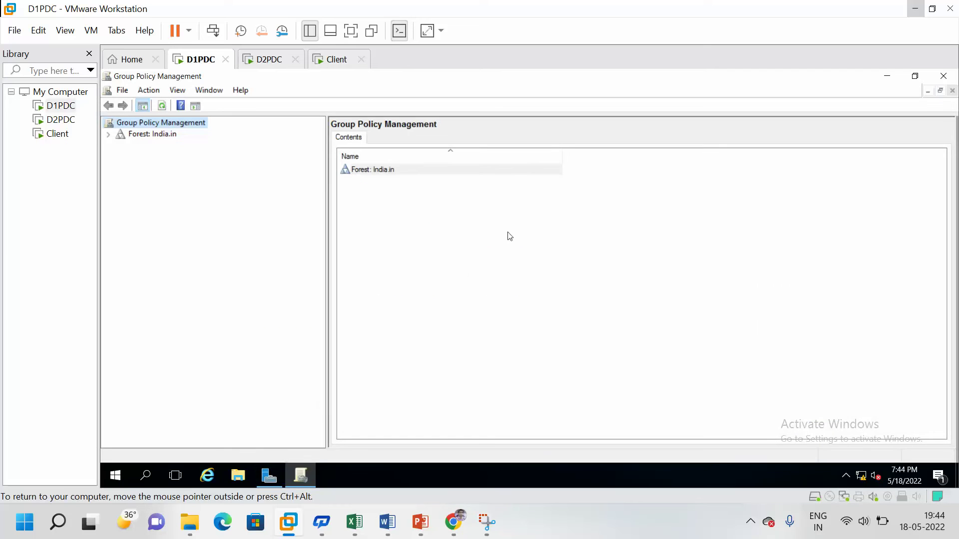
Step: Expand the India.in forest down to its domains, and minimize the Group Policy Management window
{"action": "left_click", "coordinate": [109, 135]}
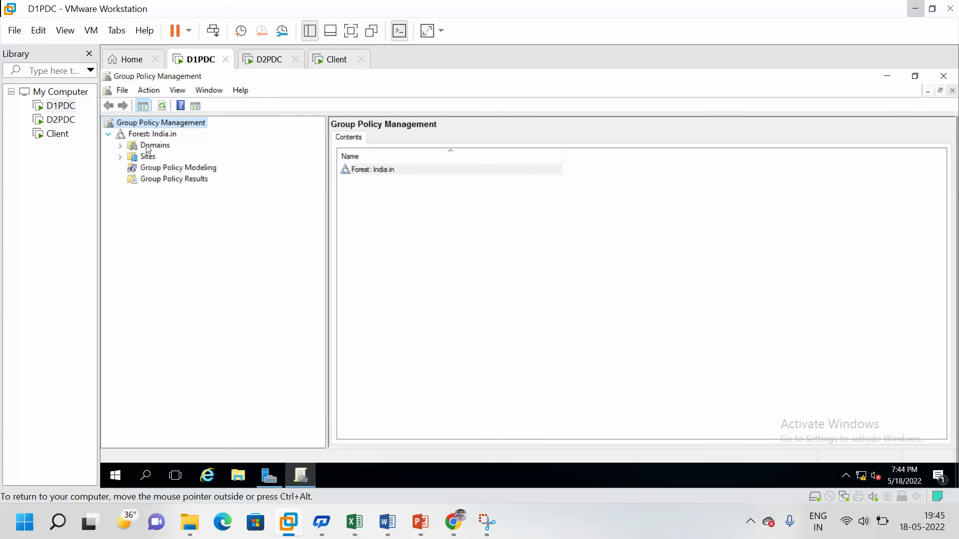
{"action": "left_click", "coordinate": [121, 147]}
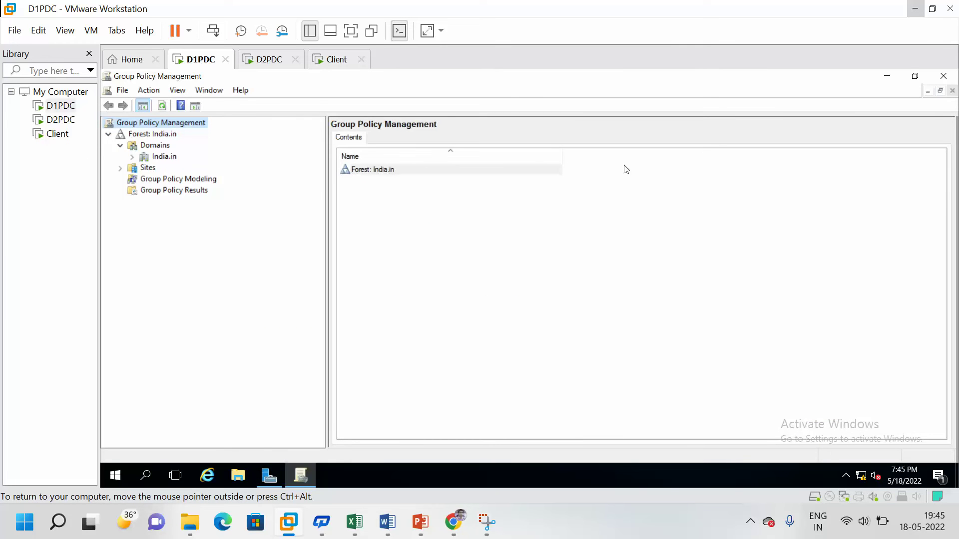
{"action": "left_click", "coordinate": [929, 92]}
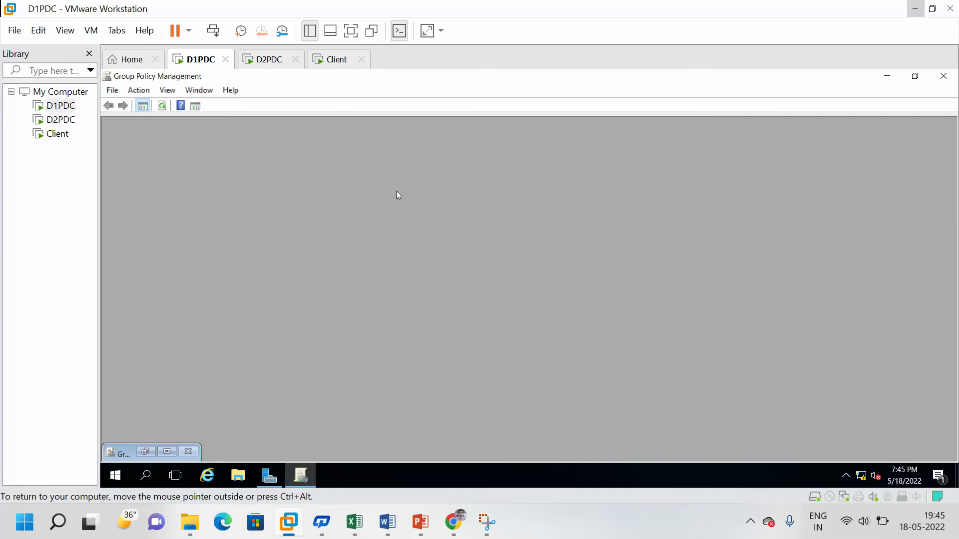
{"action": "left_click", "coordinate": [887, 77]}
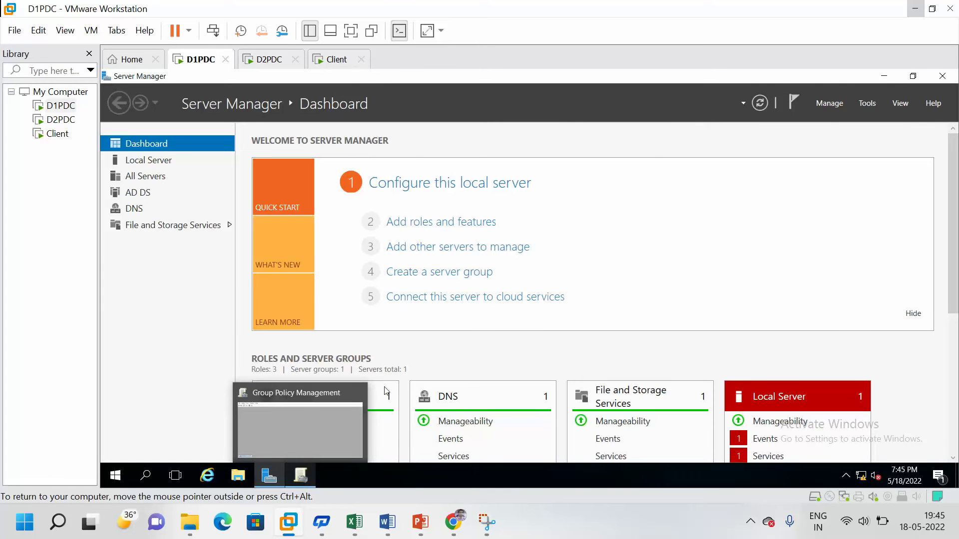
Step: Open Active Directory Users and Computers and examine the object types India.in can create and the computers in its Domain Controllers unit
{"action": "left_click", "coordinate": [868, 104]}
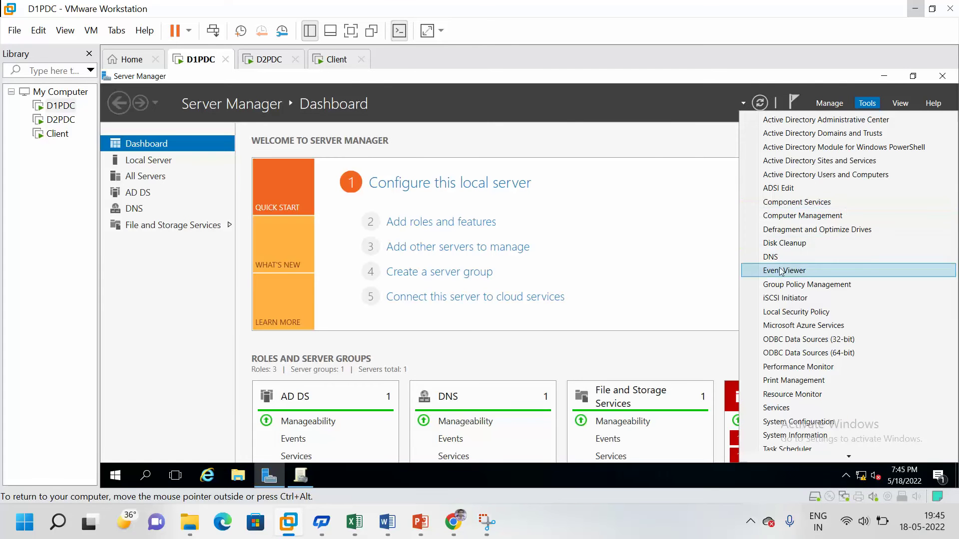
{"action": "left_click", "coordinate": [827, 175]}
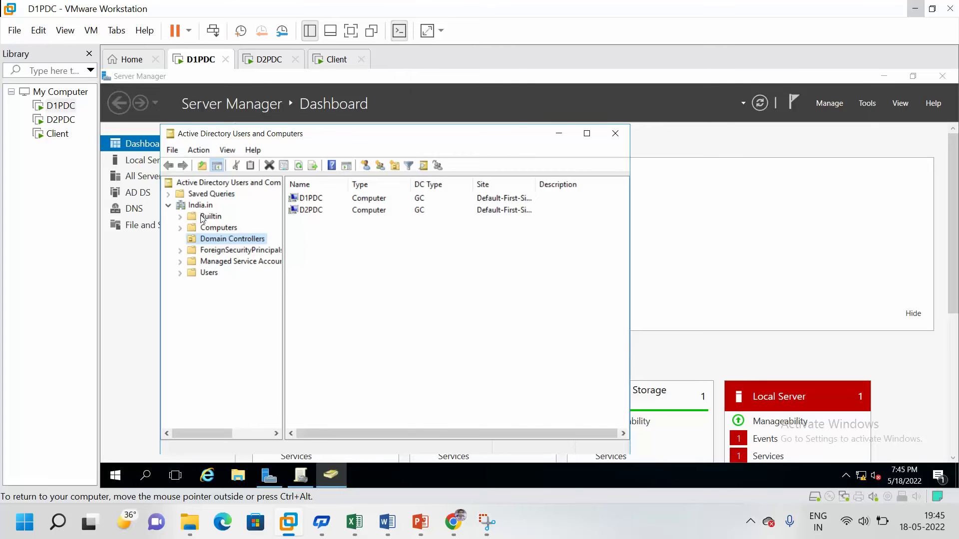
{"action": "right_click", "coordinate": [198, 203]}
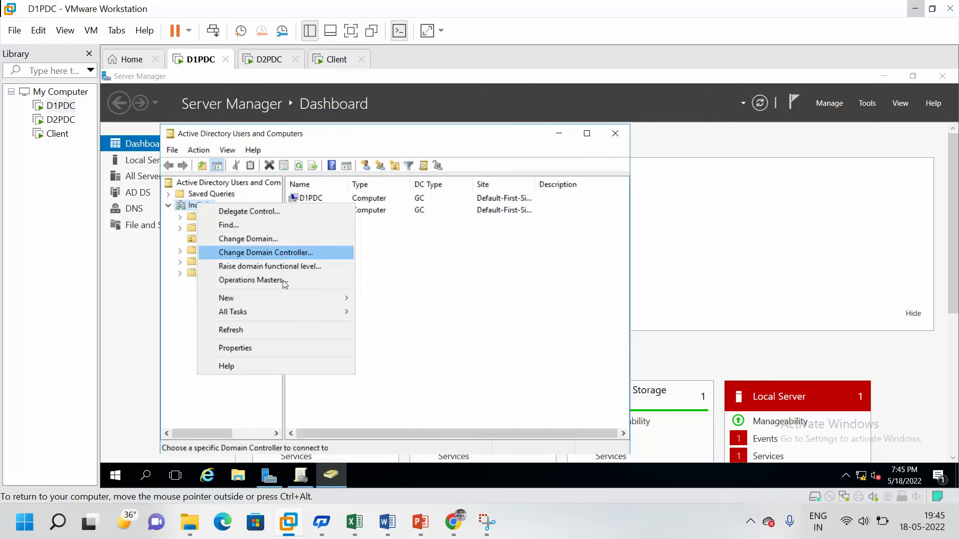
{"action": "mouse_move", "coordinate": [280, 299]}
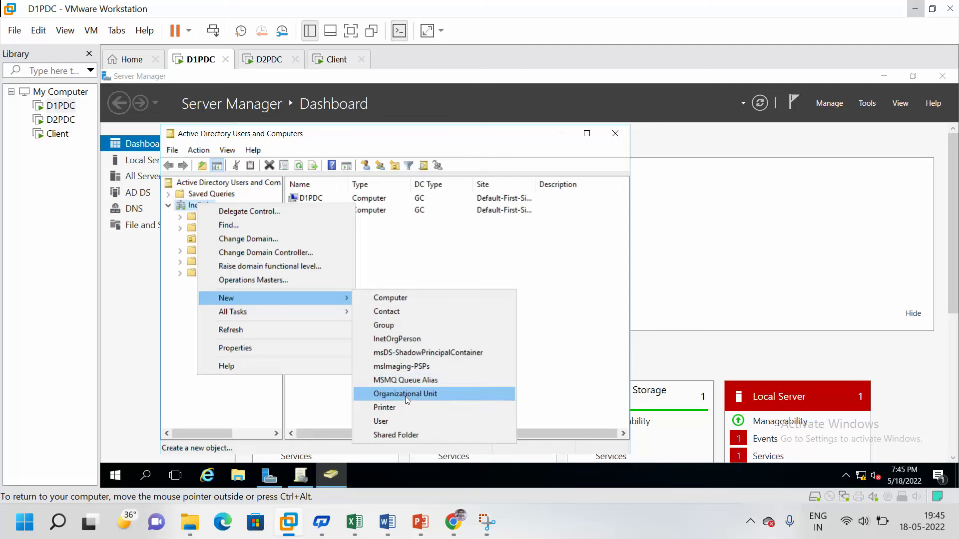
{"action": "left_click", "coordinate": [590, 307]}
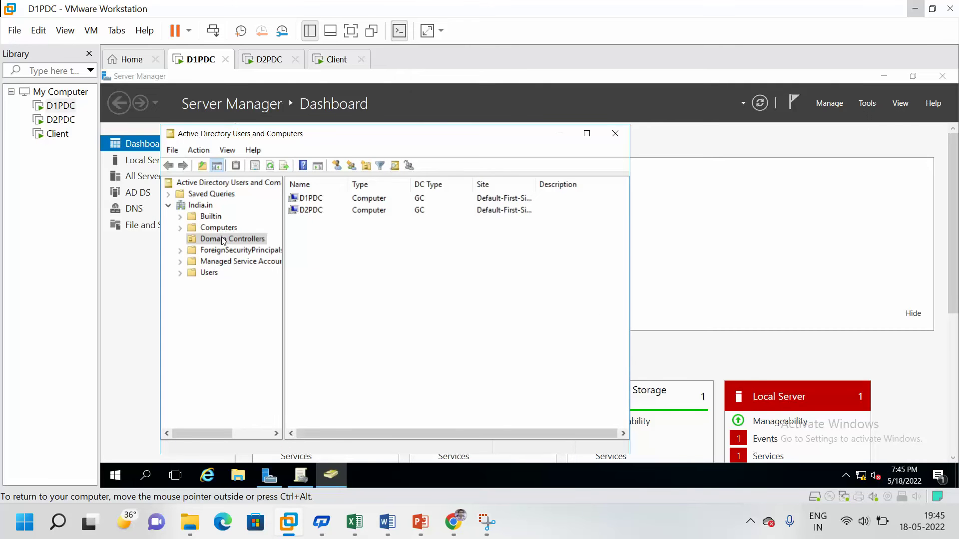
{"action": "left_click_drag", "start_coordinate": [340, 255], "coordinate": [300, 197]}
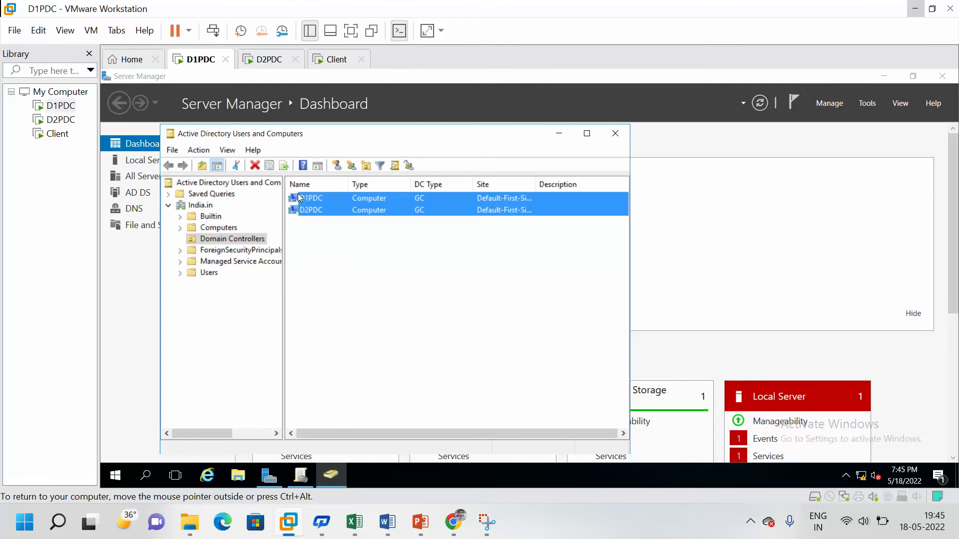
Step: Return to Group Policy Management, expand the India.in domain and show the policies linked to its Domain Controllers unit
{"action": "left_click", "coordinate": [301, 477]}
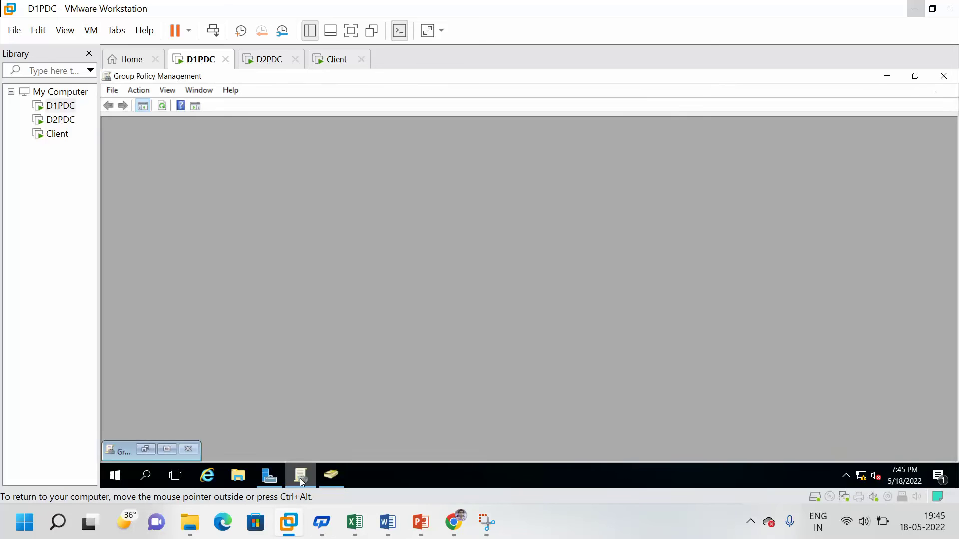
{"action": "left_click", "coordinate": [166, 449]}
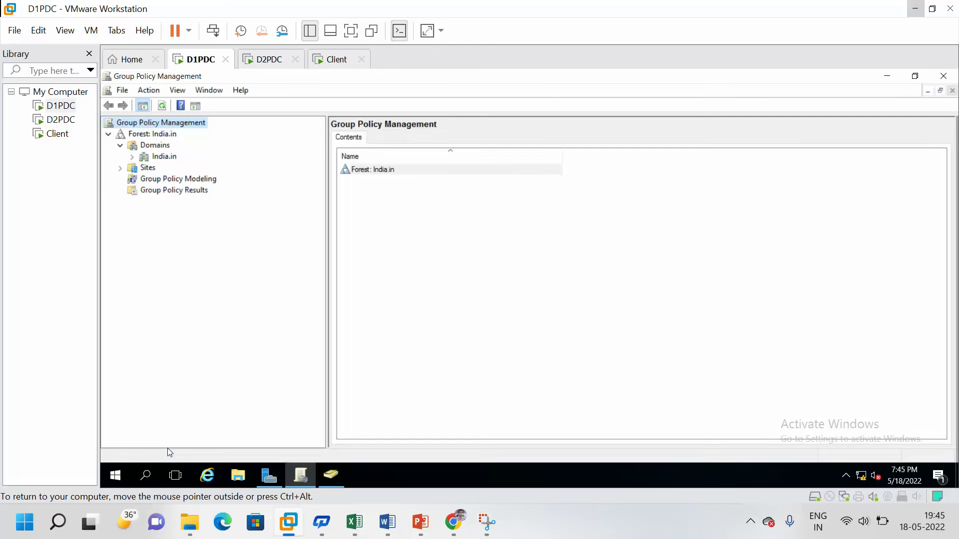
{"action": "left_click", "coordinate": [133, 158]}
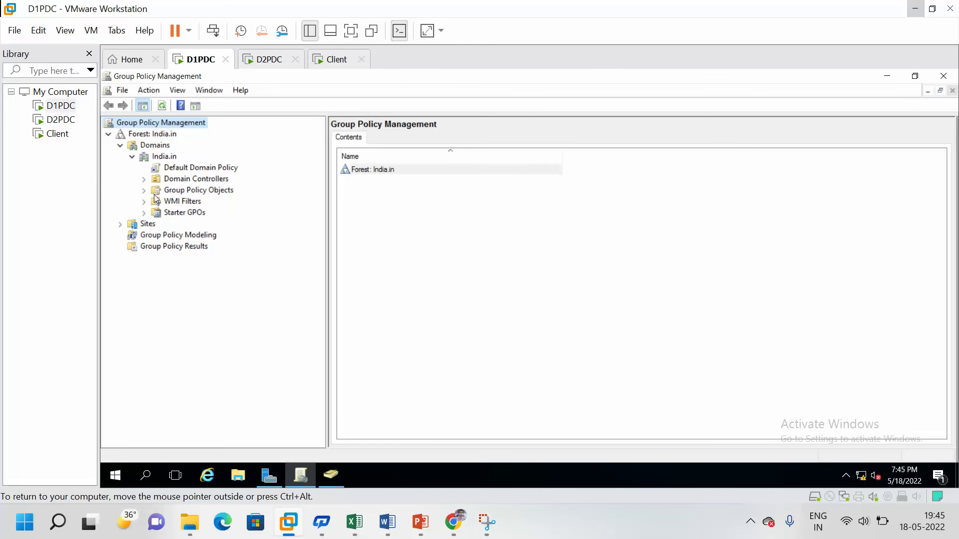
{"action": "left_click", "coordinate": [144, 180]}
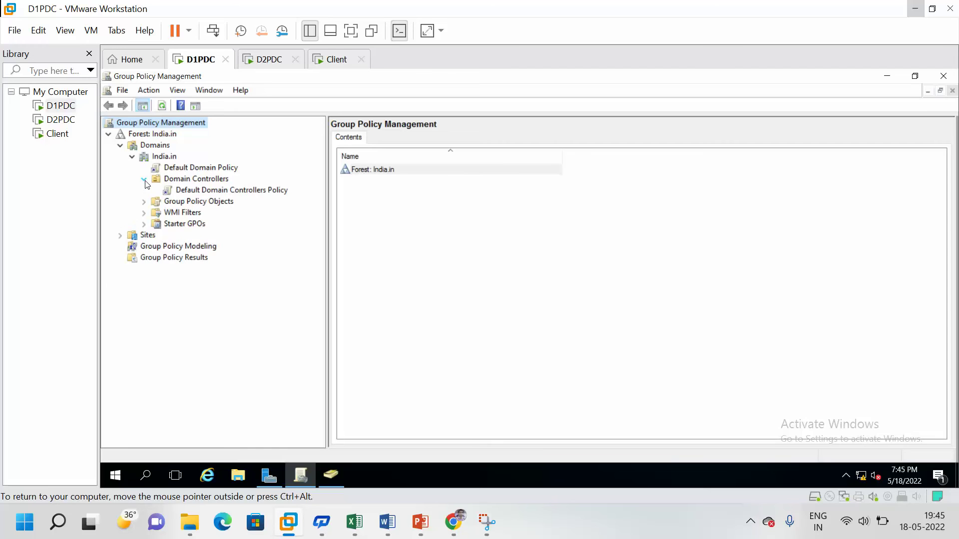
{"action": "left_click", "coordinate": [144, 180]}
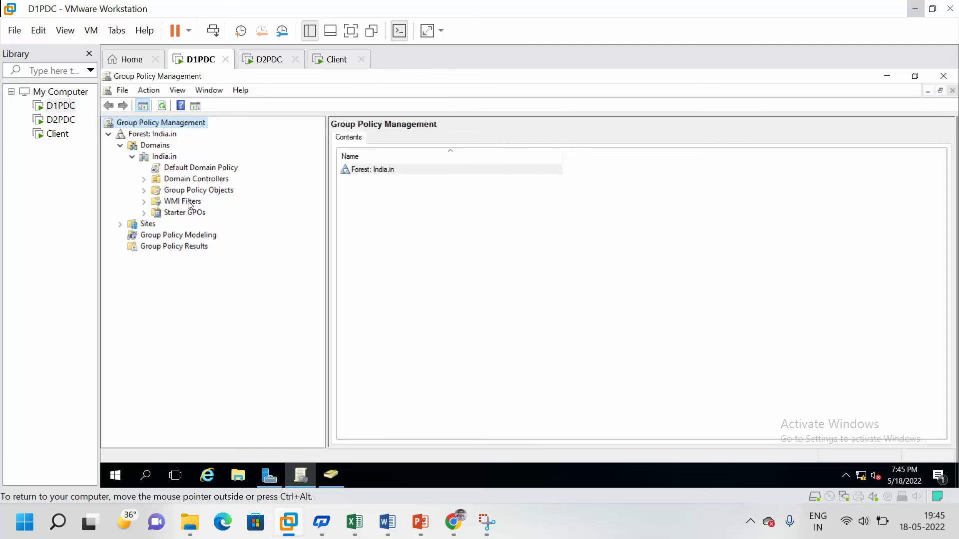
{"action": "left_click", "coordinate": [184, 182]}
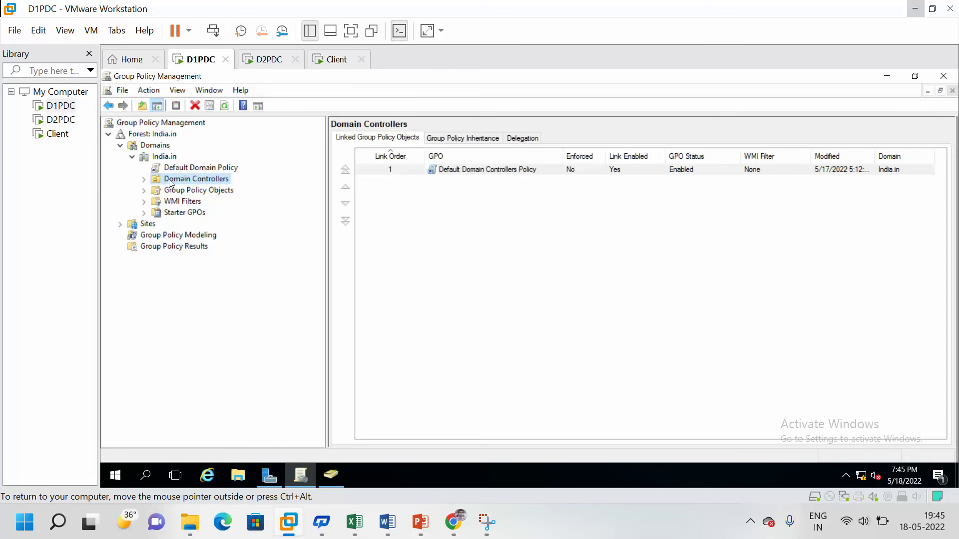
{"action": "left_click", "coordinate": [144, 181]}
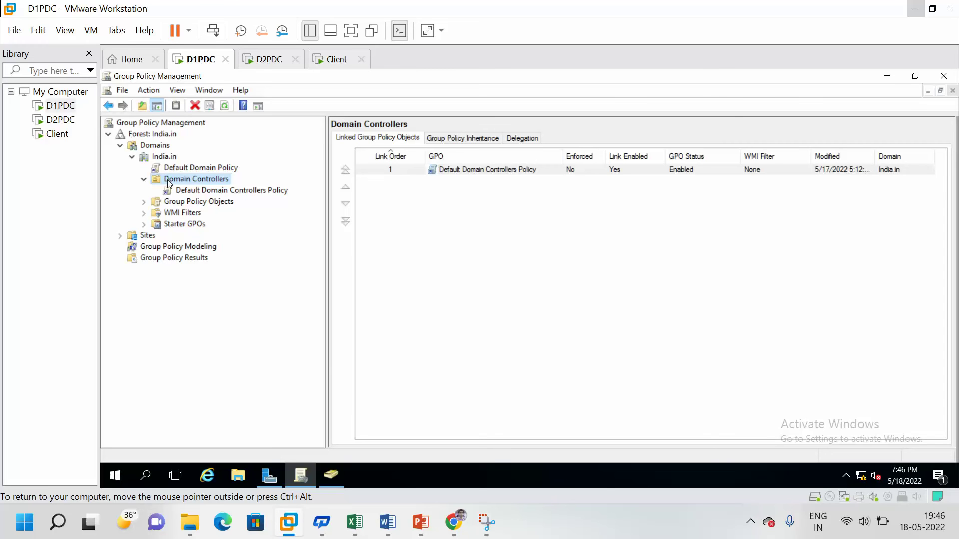
Step: Create a new GPO named USB Block and link it to the Domain Controllers unit
{"action": "right_click", "coordinate": [166, 179]}
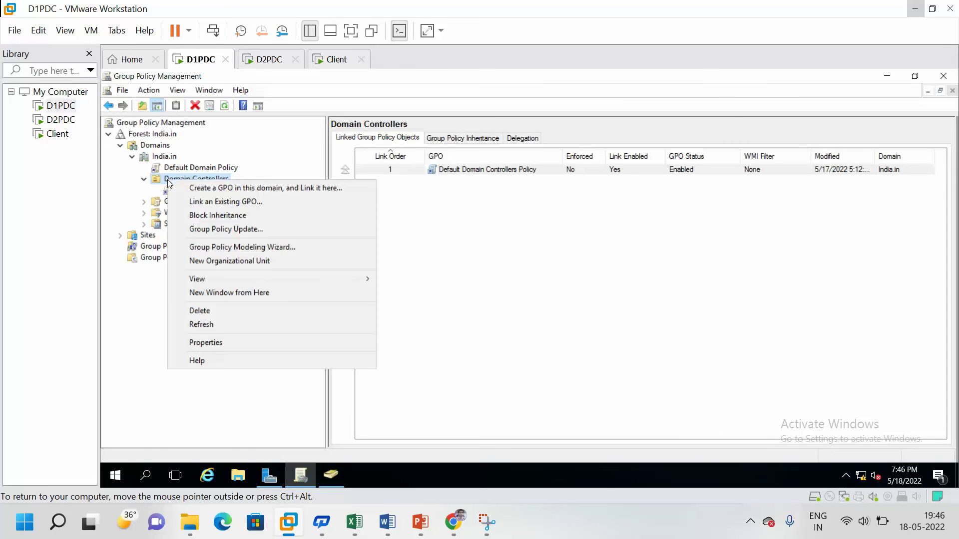
{"action": "left_click", "coordinate": [215, 189]}
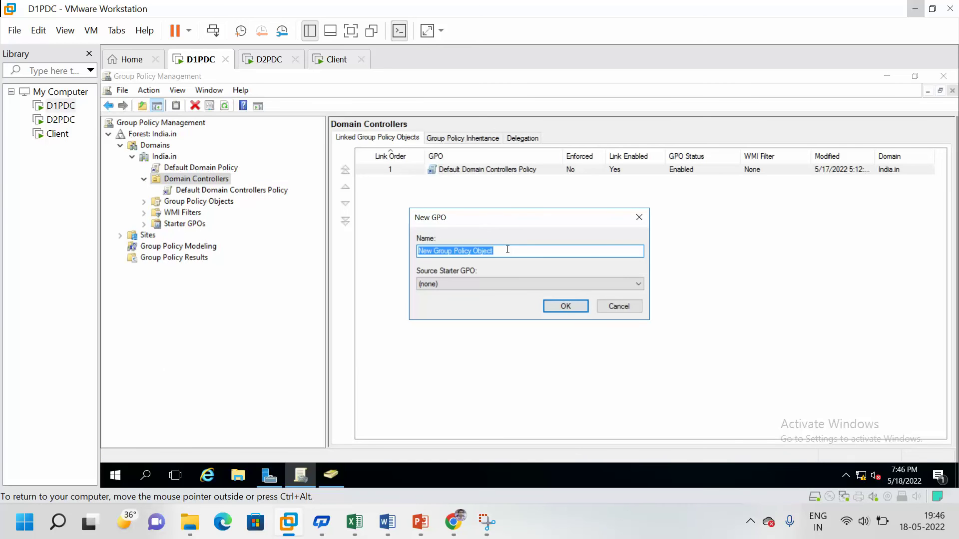
{"action": "type", "text": "Us"}
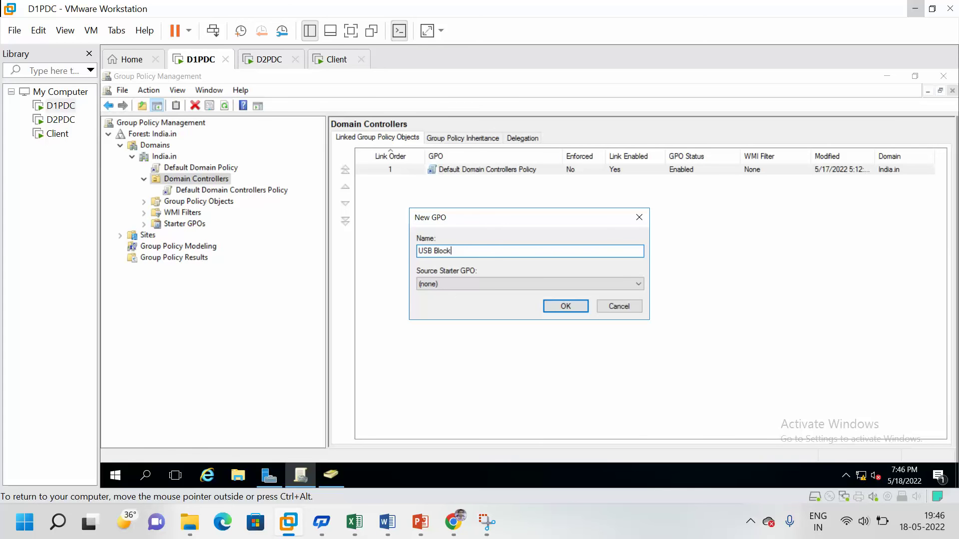
{"action": "left_click", "coordinate": [572, 308]}
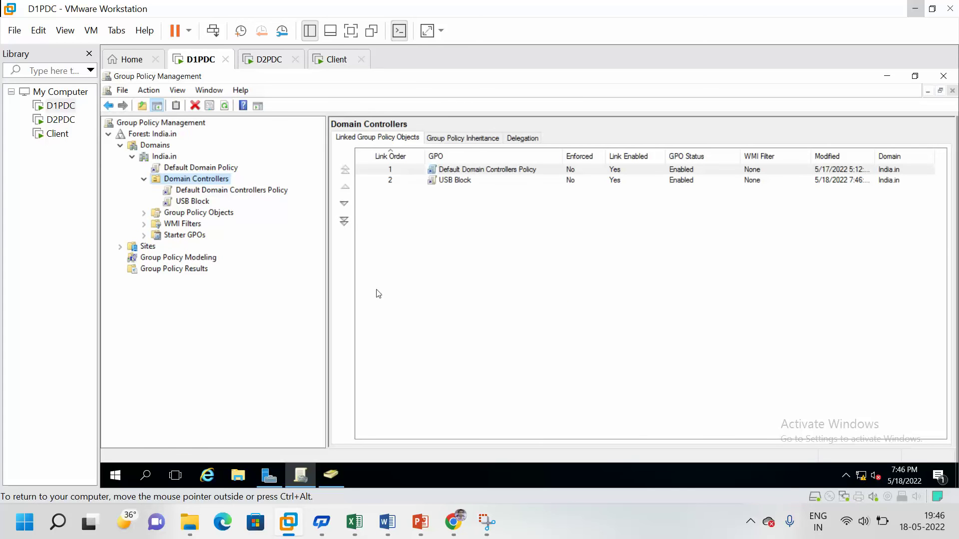
Step: Display the settings report of the USB Block GPO, adding about:security_mmc.exe to the trusted sites
{"action": "left_click", "coordinate": [190, 201]}
{"action": "left_click", "coordinate": [481, 296]}
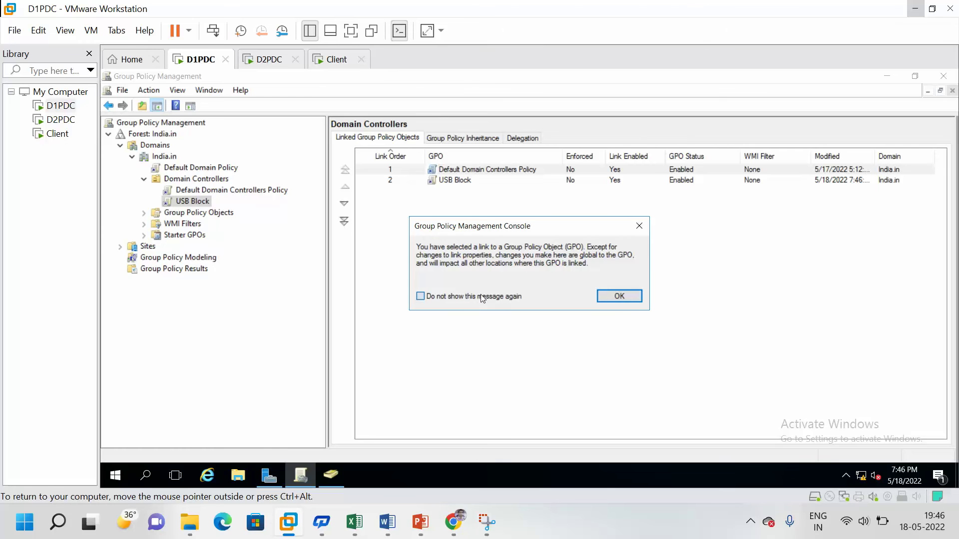
{"action": "left_click", "coordinate": [615, 297]}
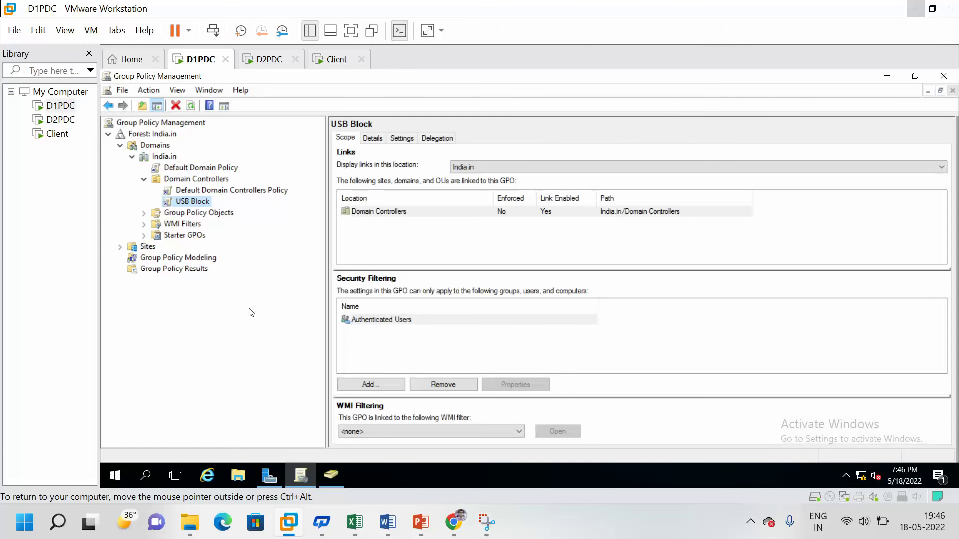
{"action": "left_click", "coordinate": [402, 139]}
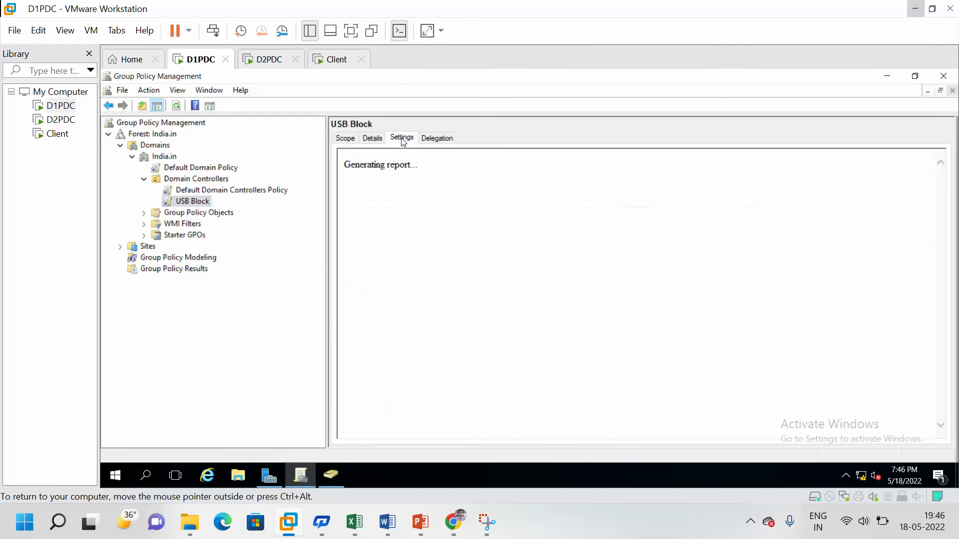
{"action": "left_click", "coordinate": [620, 283]}
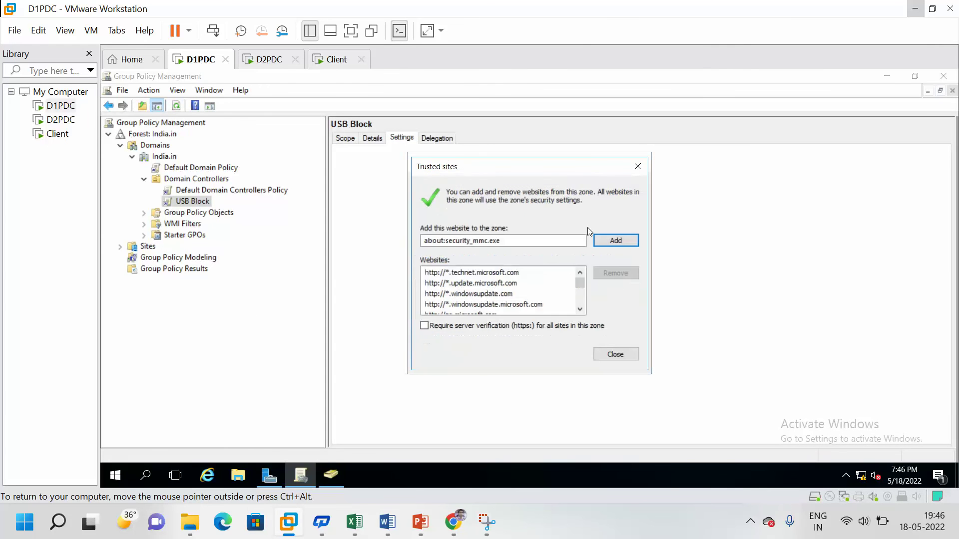
{"action": "left_click", "coordinate": [617, 242]}
{"action": "left_click", "coordinate": [615, 354]}
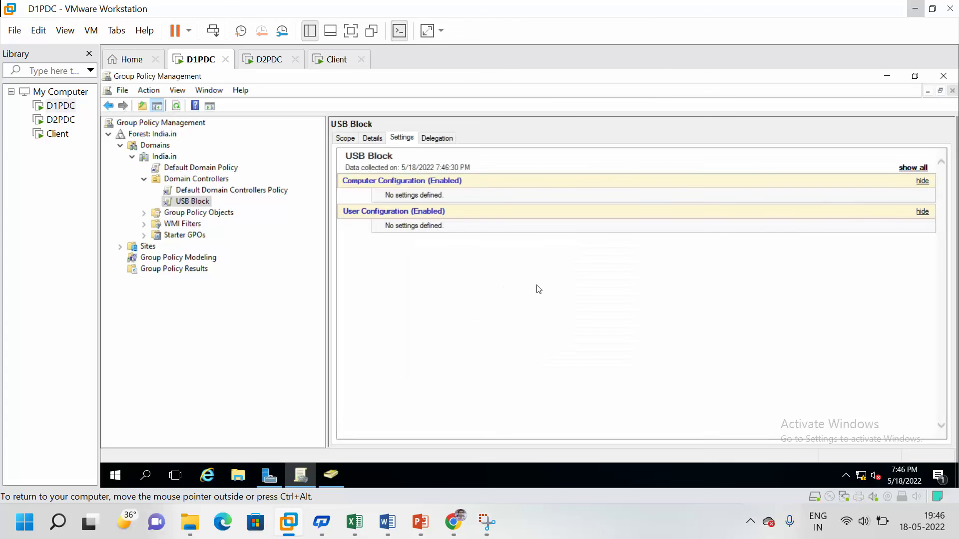
Step: Open the USB Block GPO for editing in a maximized window and expand Administrative Templates under the Computer Configuration policies
{"action": "right_click", "coordinate": [182, 202]}
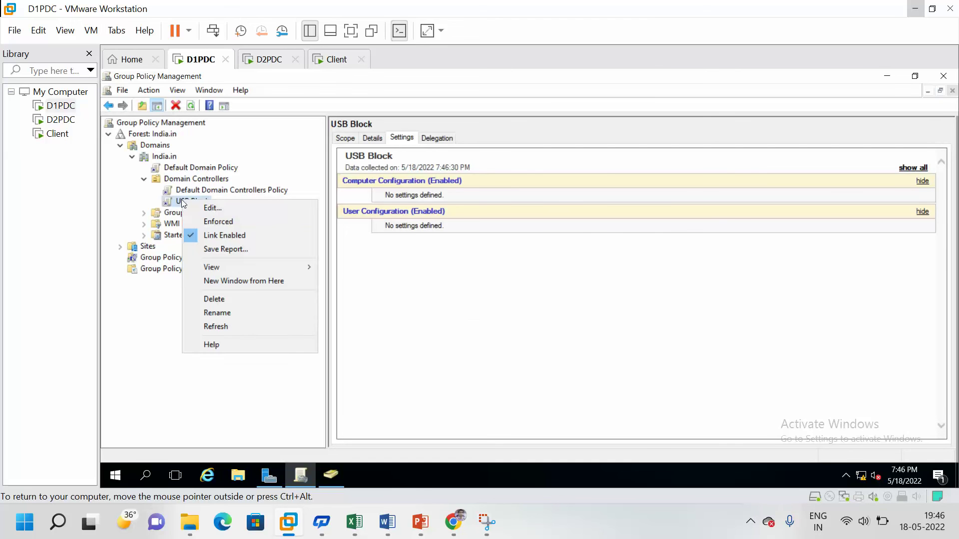
{"action": "left_click", "coordinate": [208, 208]}
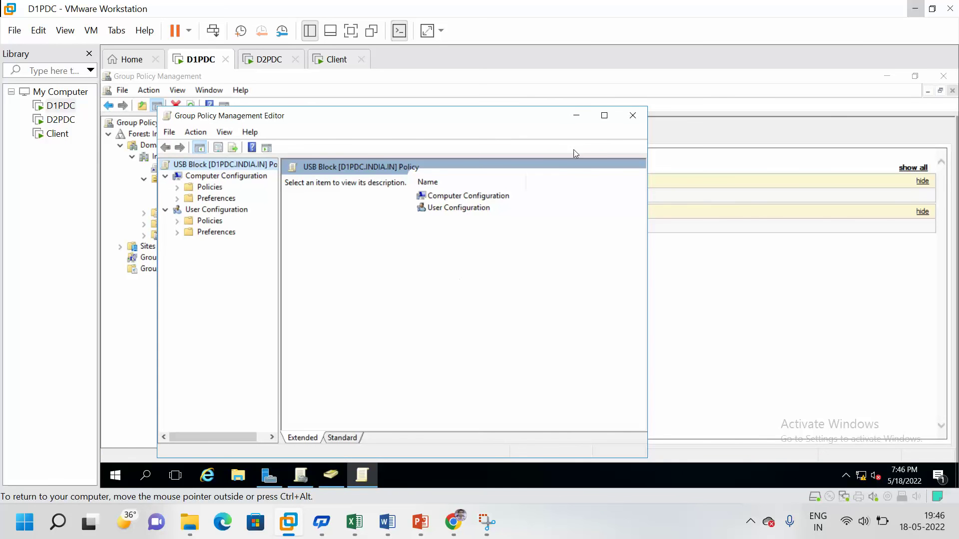
{"action": "left_click", "coordinate": [604, 115]}
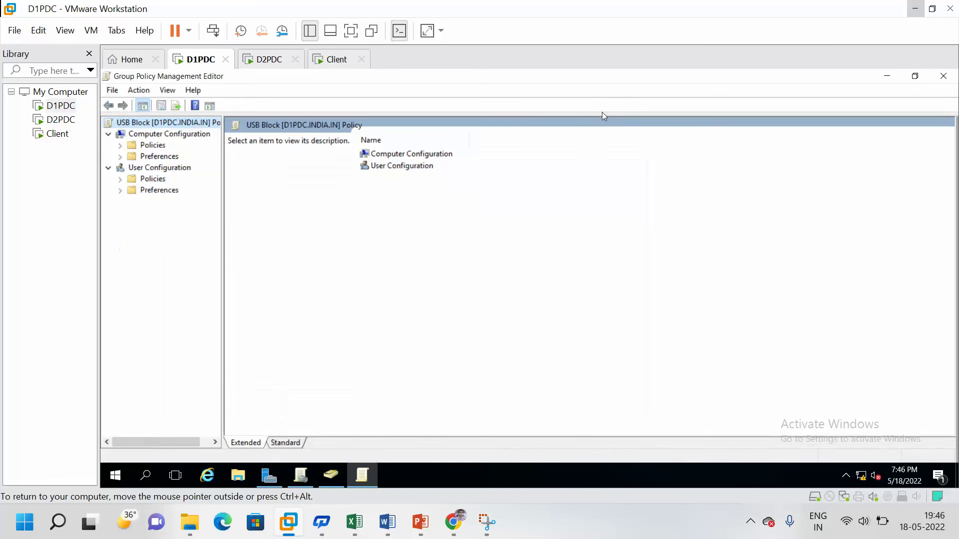
{"action": "left_click", "coordinate": [120, 146]}
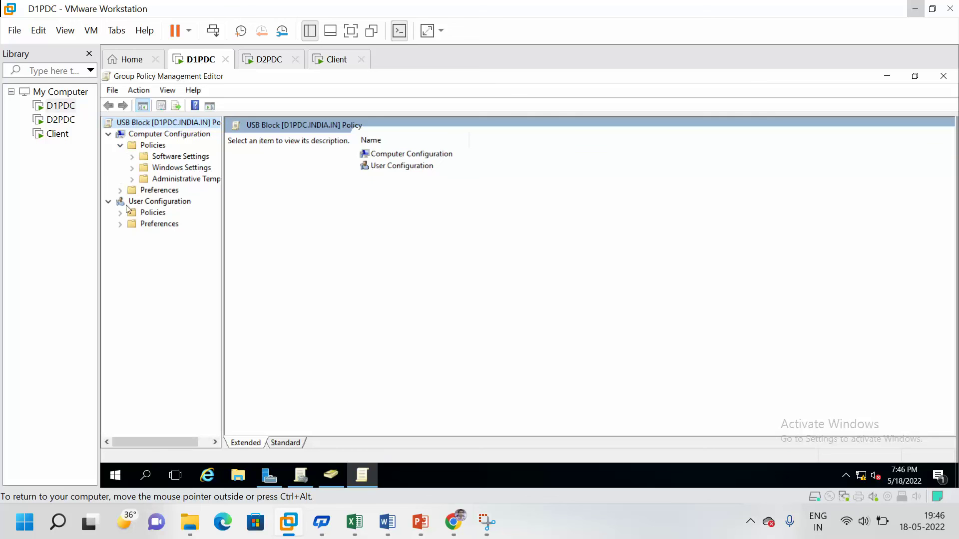
{"action": "left_click", "coordinate": [133, 180]}
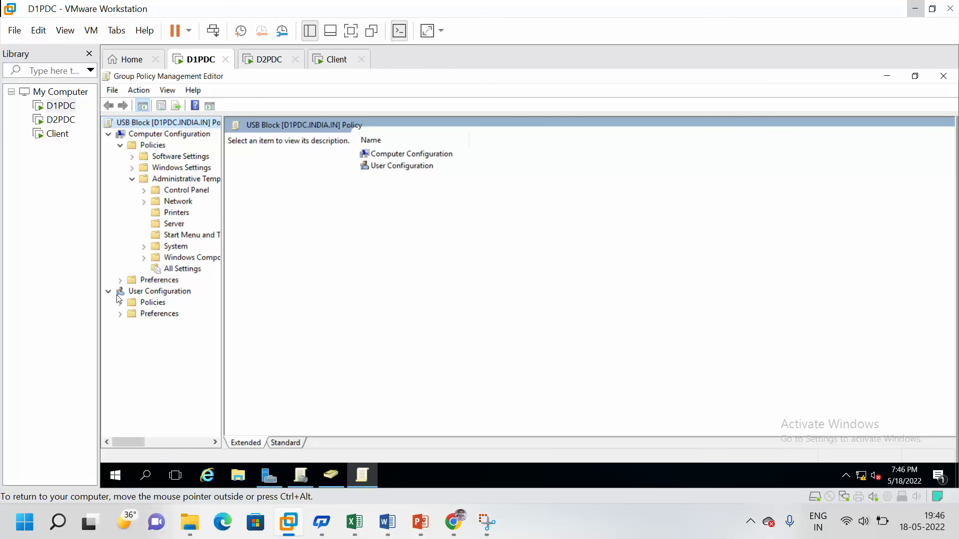
Step: Look through the Control Panel policy settings for Personalization and User Accounts under the computer Administrative Templates
{"action": "left_click", "coordinate": [144, 191]}
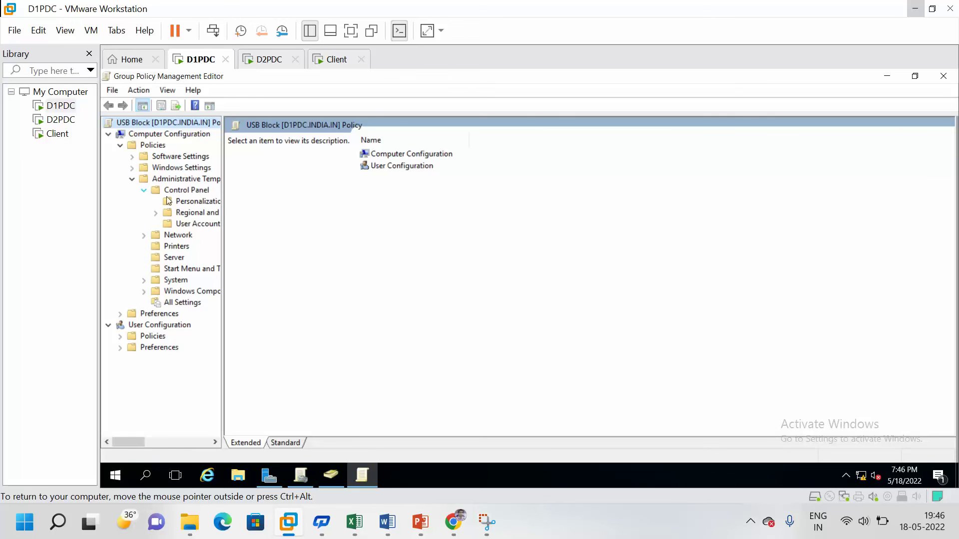
{"action": "left_click", "coordinate": [168, 201]}
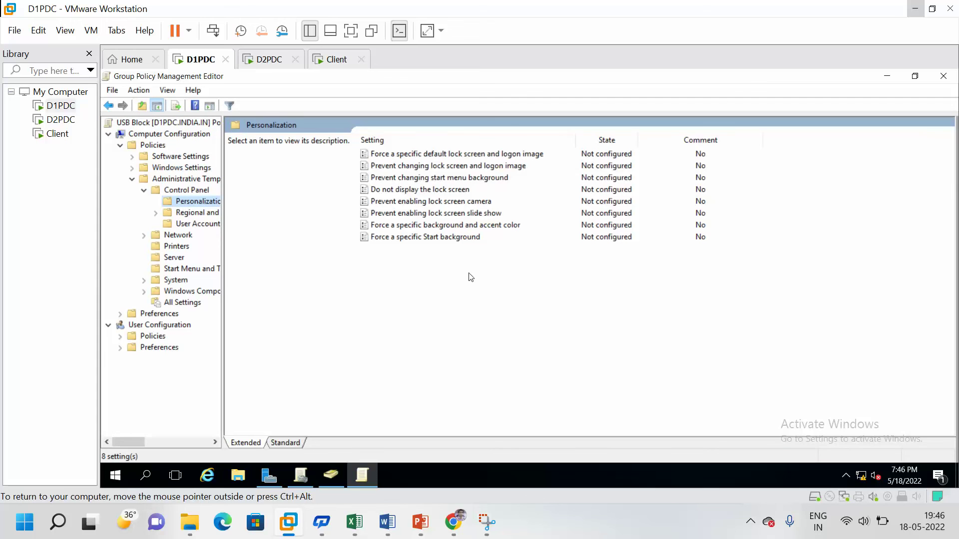
{"action": "left_click", "coordinate": [413, 195]}
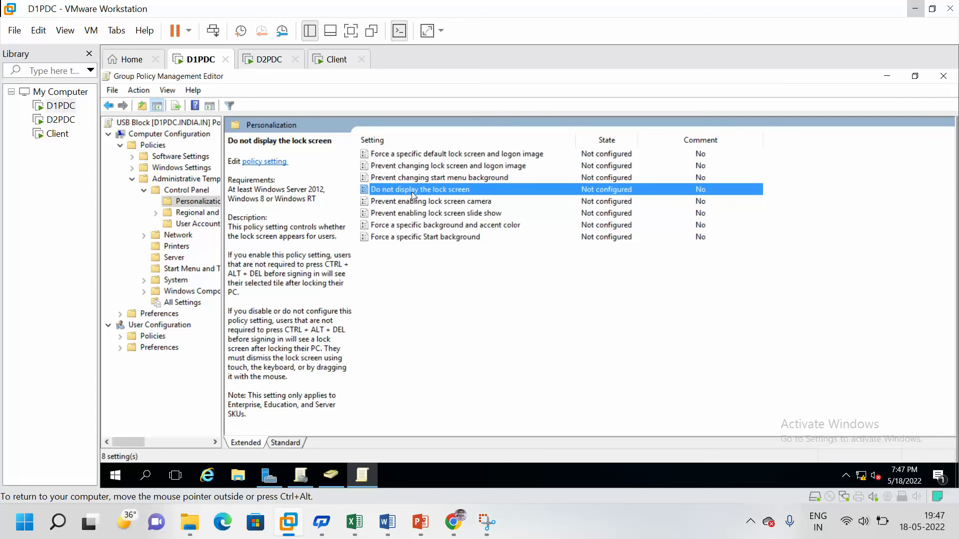
{"action": "left_click", "coordinate": [200, 224]}
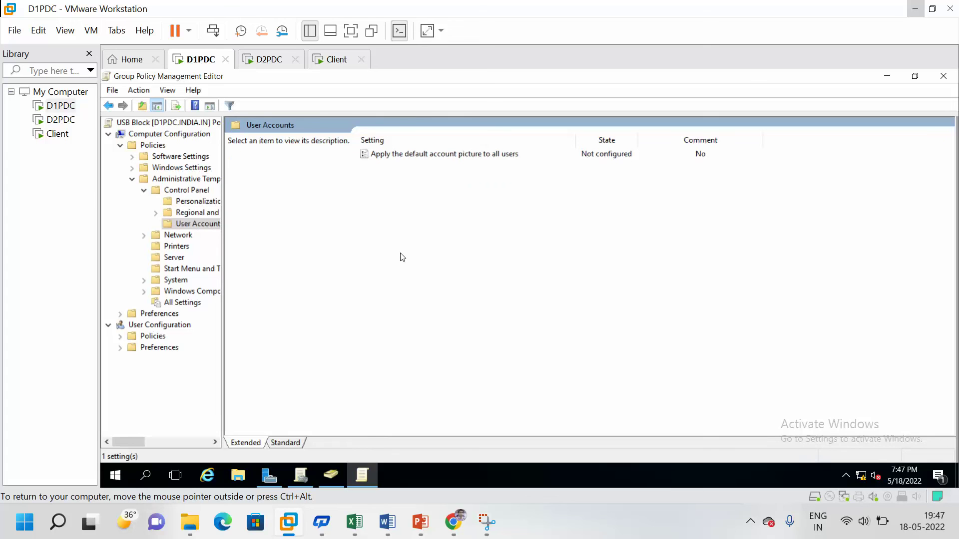
Step: Look through the Regional and Language Options and All Settings lists under the computer Administrative Templates
{"action": "left_click", "coordinate": [195, 214]}
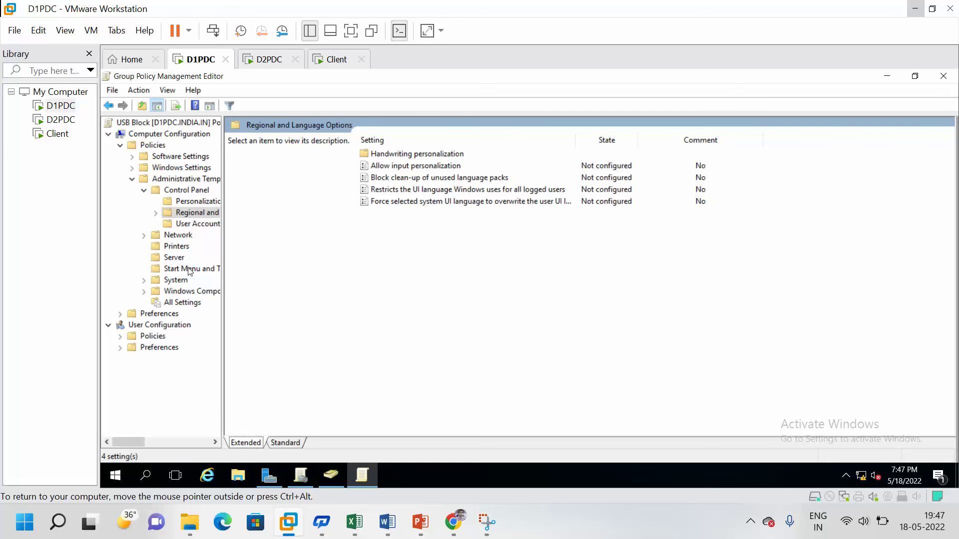
{"action": "left_click", "coordinate": [179, 303]}
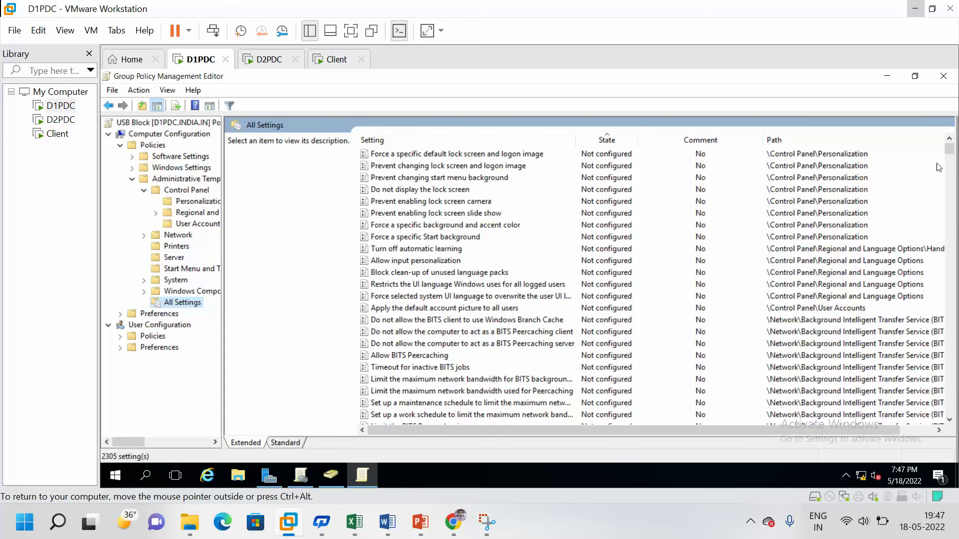
{"action": "left_click", "coordinate": [470, 391]}
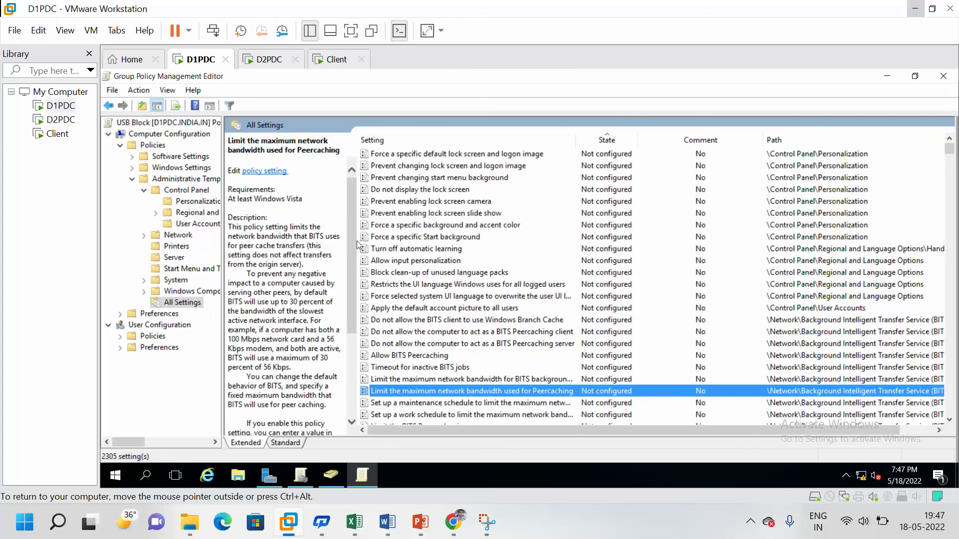
Step: Enable the Personalization policy Force a specific Start background with Background ID 4 and close the policy editor
{"action": "left_click", "coordinate": [183, 202]}
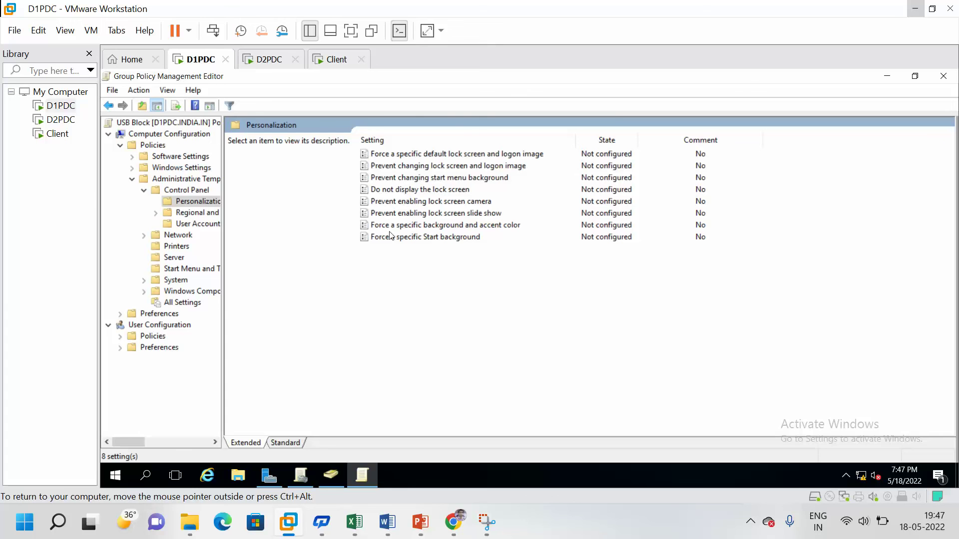
{"action": "left_click", "coordinate": [409, 238]}
{"action": "double_click", "coordinate": [408, 238]}
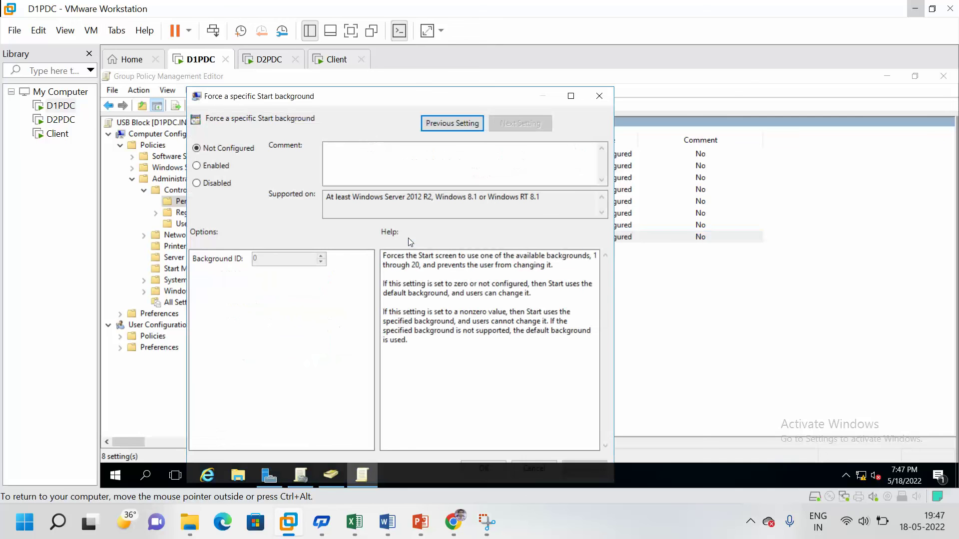
{"action": "left_click", "coordinate": [219, 167]}
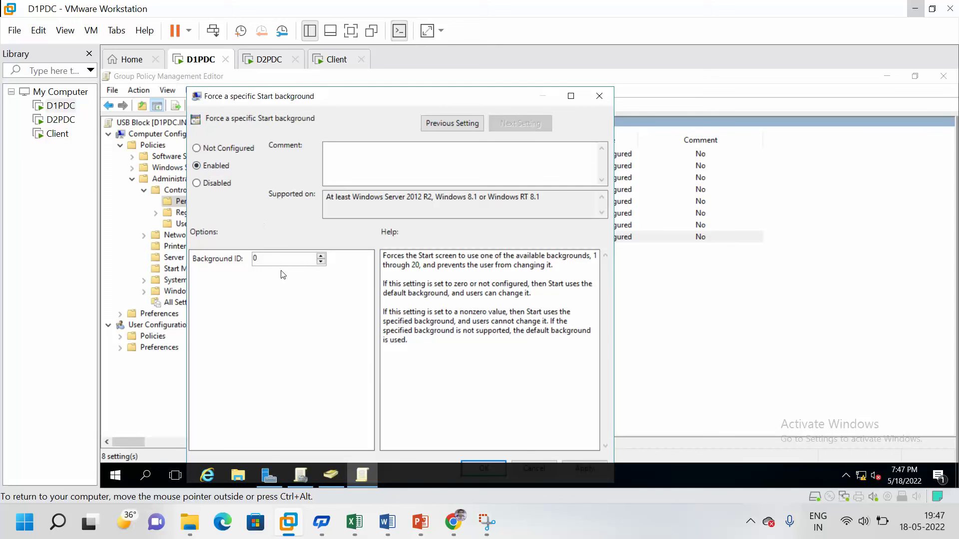
{"action": "left_click", "coordinate": [321, 256]}
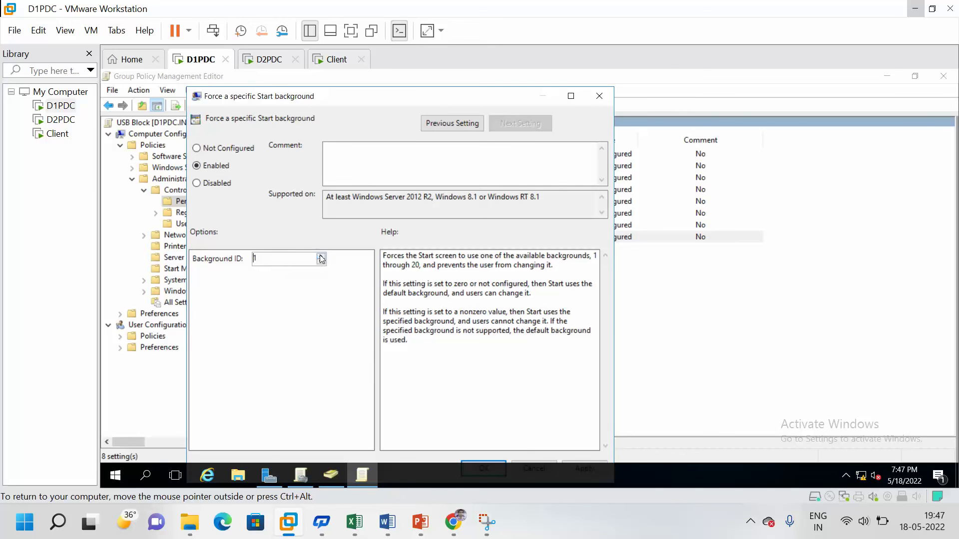
{"action": "double_click", "coordinate": [439, 97]}
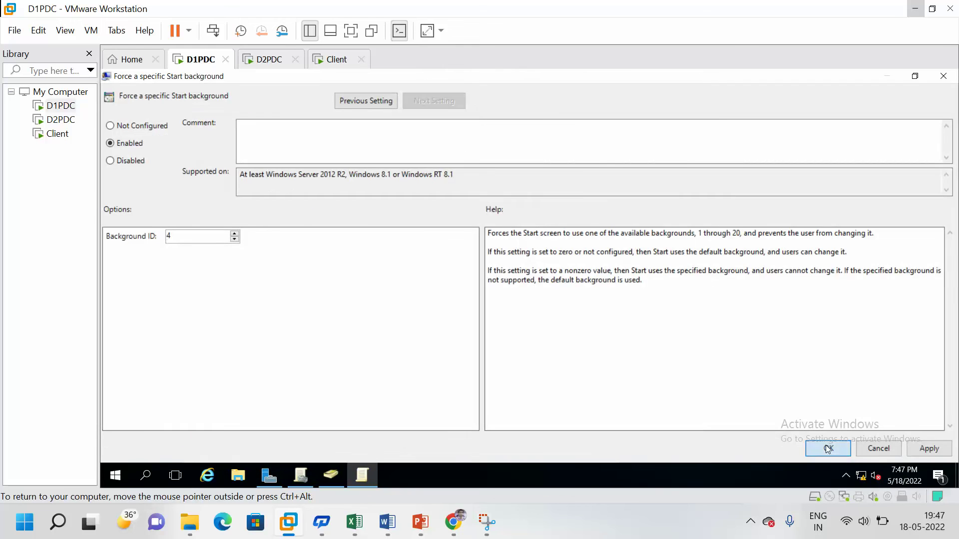
{"action": "left_click", "coordinate": [827, 448]}
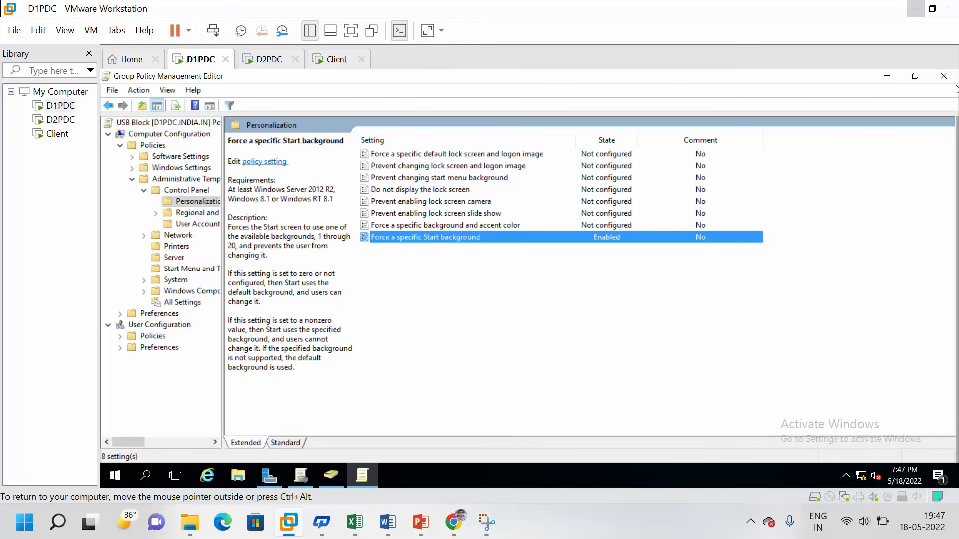
{"action": "left_click", "coordinate": [943, 76]}
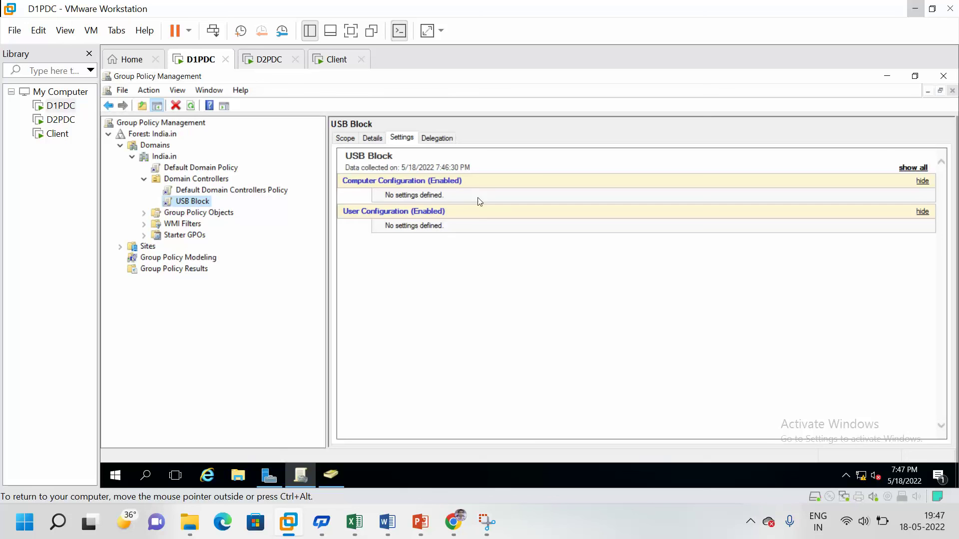
Step: Reopen Group Policy Management and examine the Control Panel/Personalization policy details in the USB Block settings report
{"action": "left_click", "coordinate": [944, 75]}
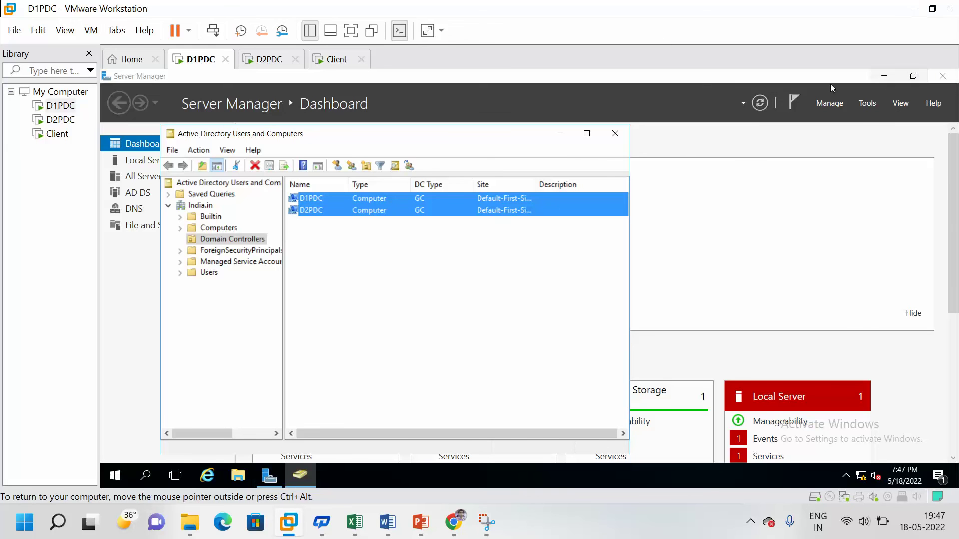
{"action": "left_click", "coordinate": [866, 104]}
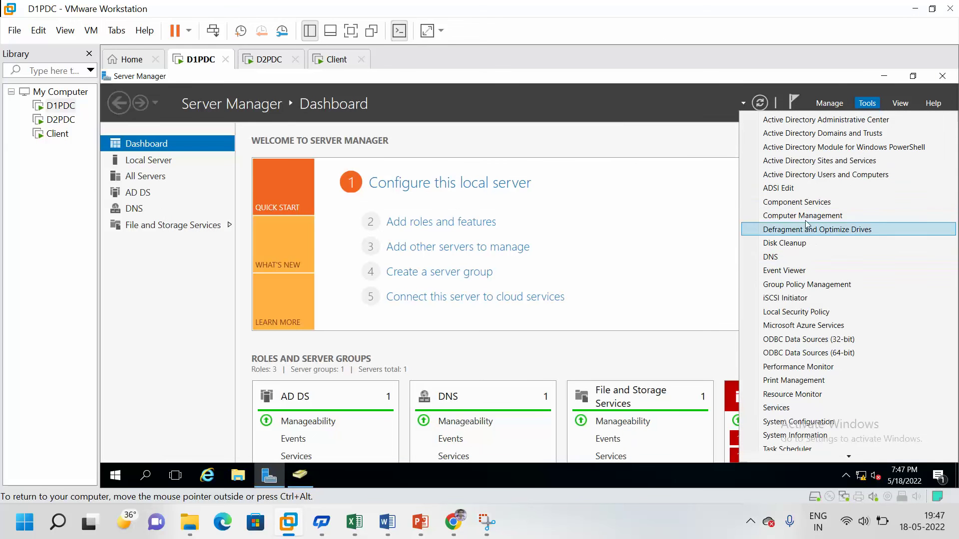
{"action": "left_click", "coordinate": [806, 285]}
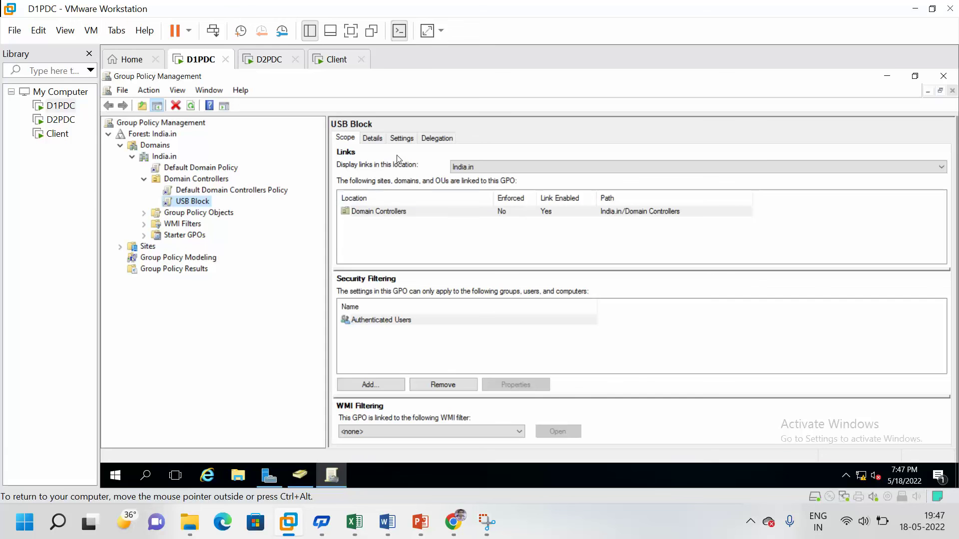
{"action": "left_click", "coordinate": [402, 138]}
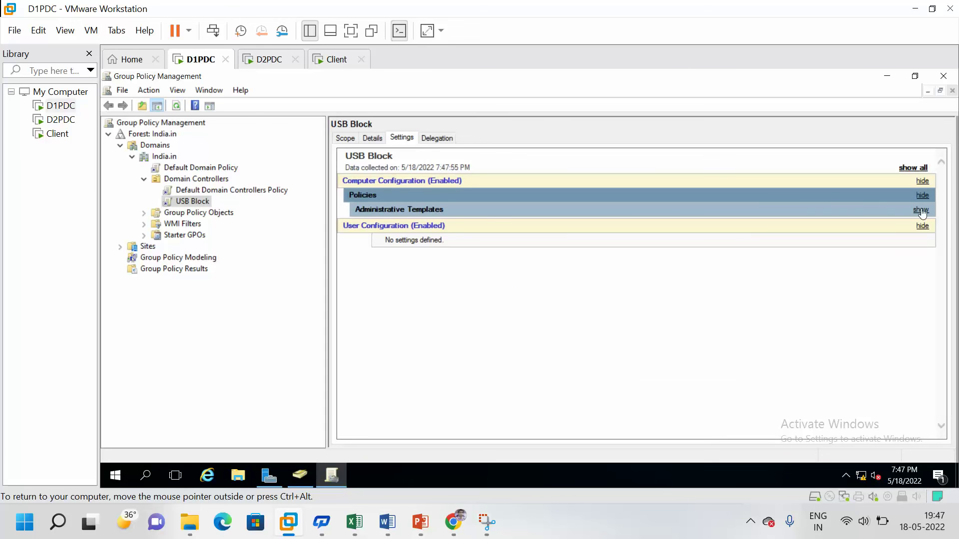
{"action": "left_click", "coordinate": [922, 210]}
{"action": "left_click", "coordinate": [922, 239]}
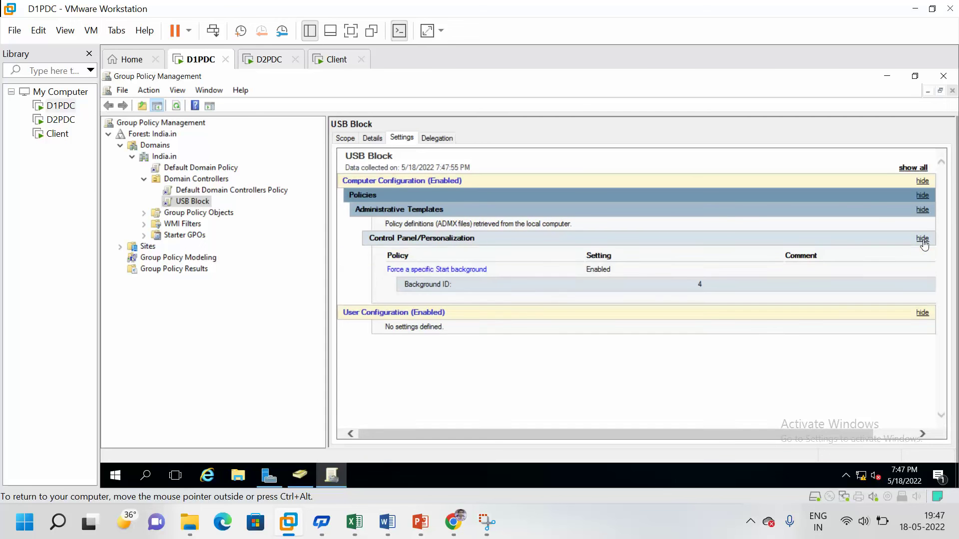
{"action": "left_click_drag", "start_coordinate": [685, 289], "coordinate": [379, 267]}
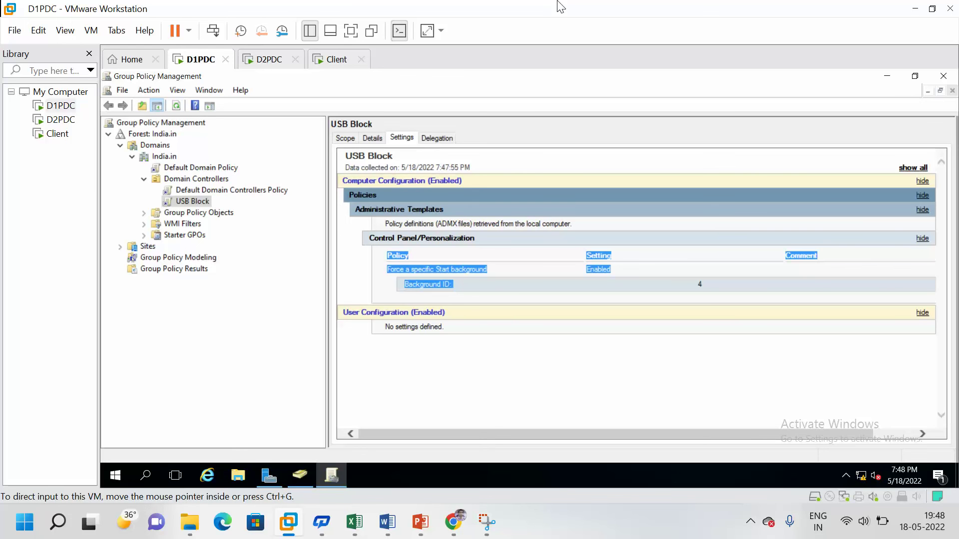
Step: Minimize the VMware Workstation, Snipping Tool and Chrome windows to reach the host desktop and show the hidden tray icons
{"action": "left_click", "coordinate": [917, 10]}
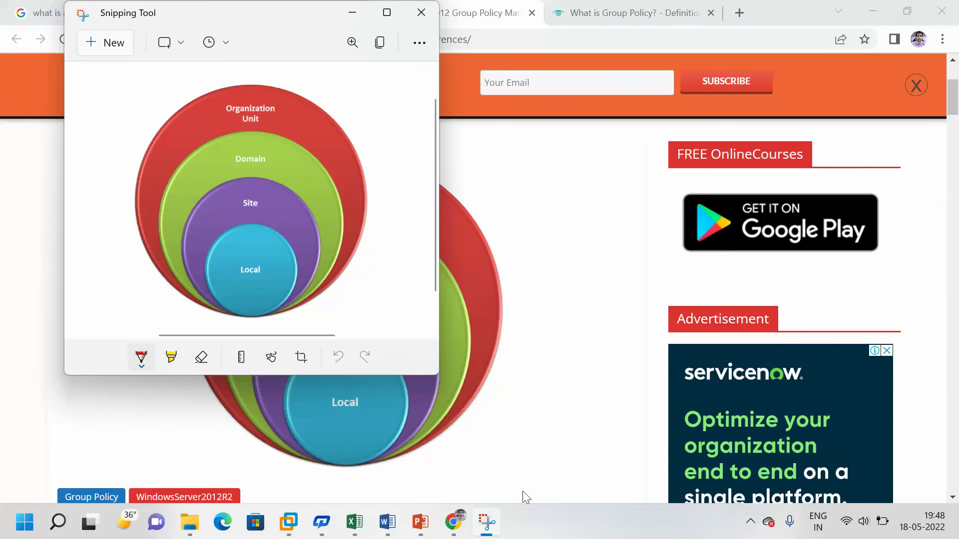
{"action": "left_click", "coordinate": [352, 12]}
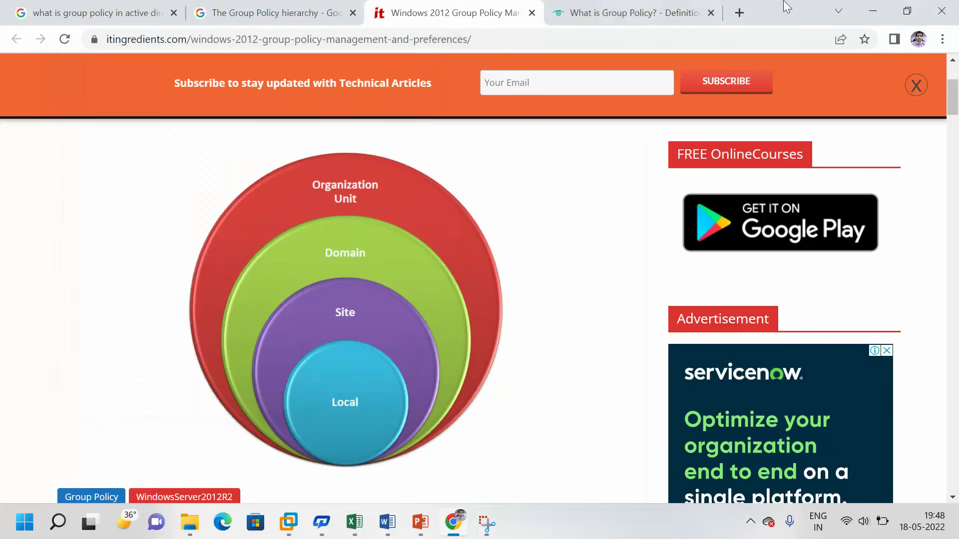
{"action": "left_click", "coordinate": [873, 11]}
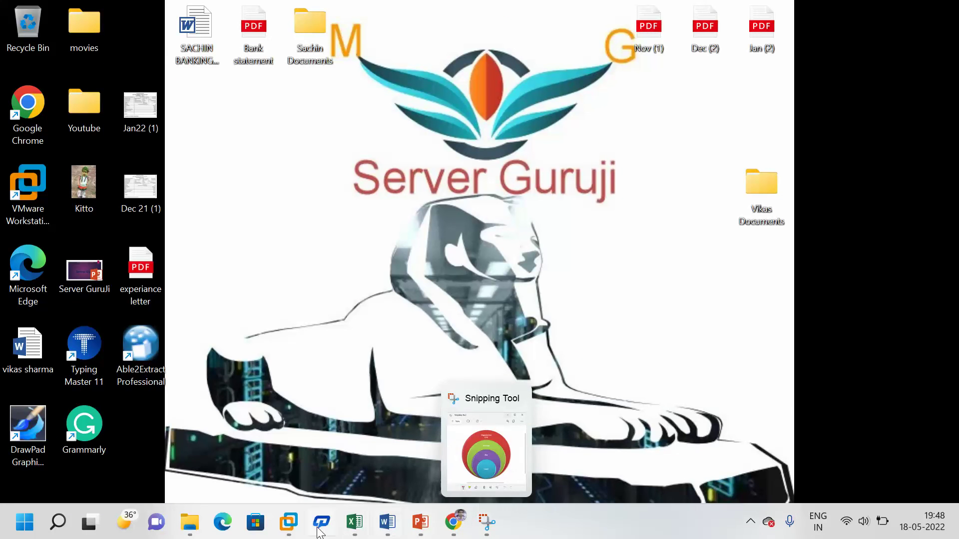
{"action": "left_click", "coordinate": [751, 523]}
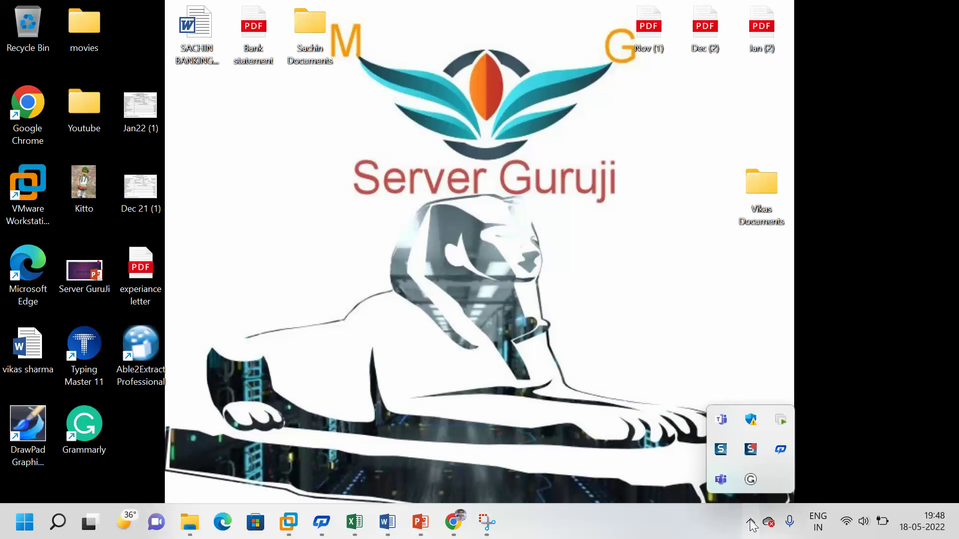